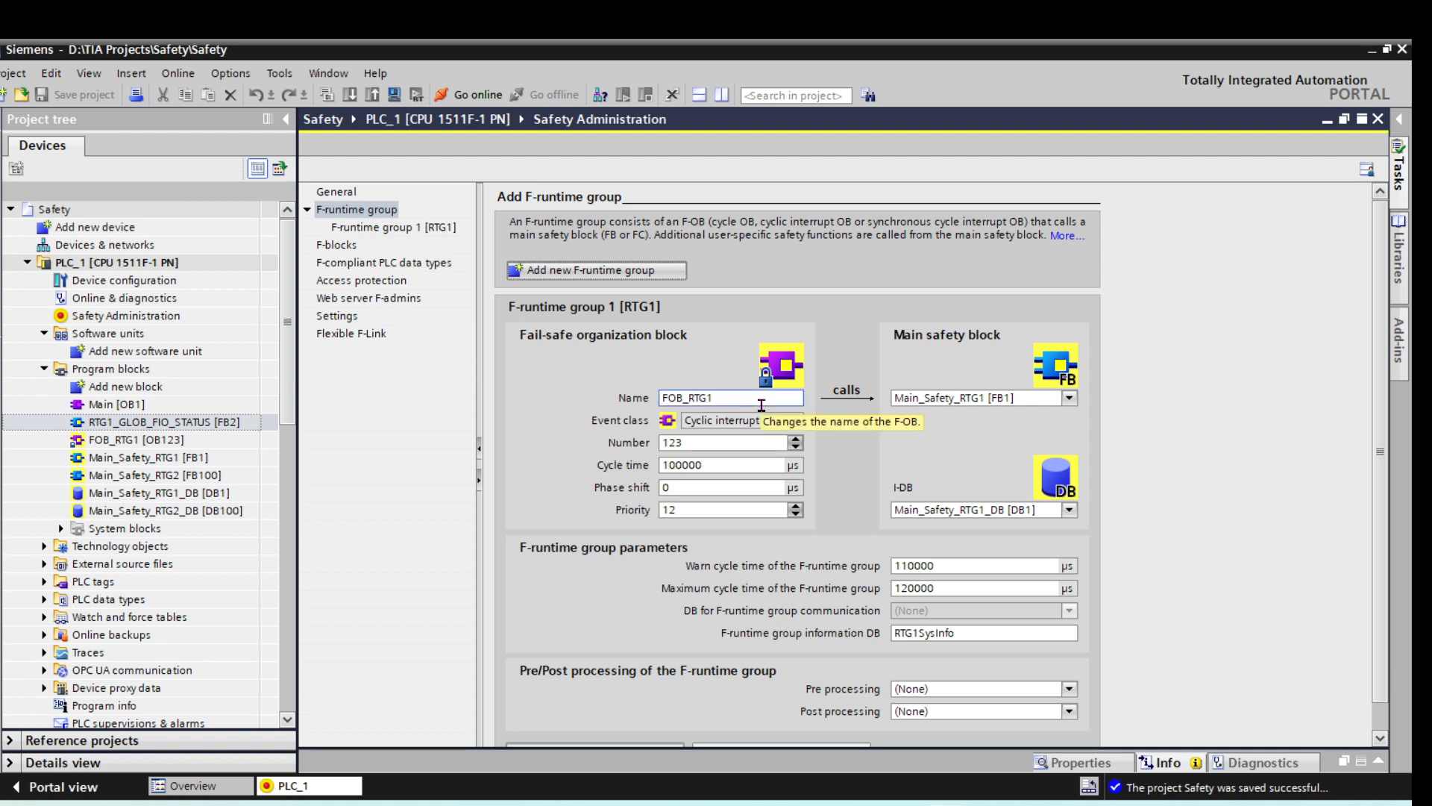
# Step: Start a new F-runtime group for PLC_1 and name its fail-safe organization block PLC_Safety
pyautogui.click(624, 271)
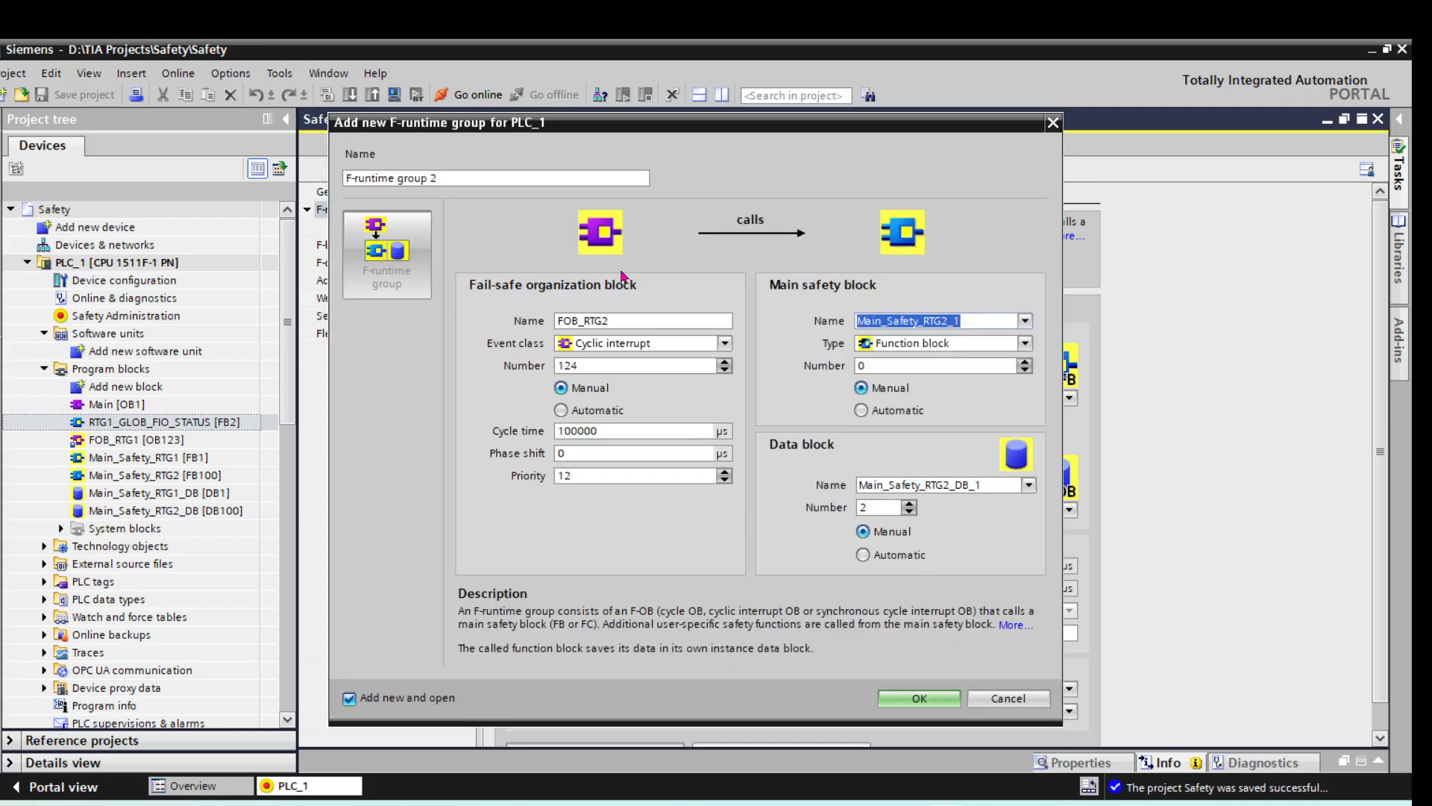
pyautogui.click(633, 322)
pyautogui.press('BackSpace')
pyautogui.press('BackSpace')
pyautogui.press('BackSpace')
pyautogui.press('BackSpace')
pyautogui.press('BackSpace')
pyautogui.press('BackSpace')
pyautogui.press('BackSpace')
pyautogui.press('BackSpace')
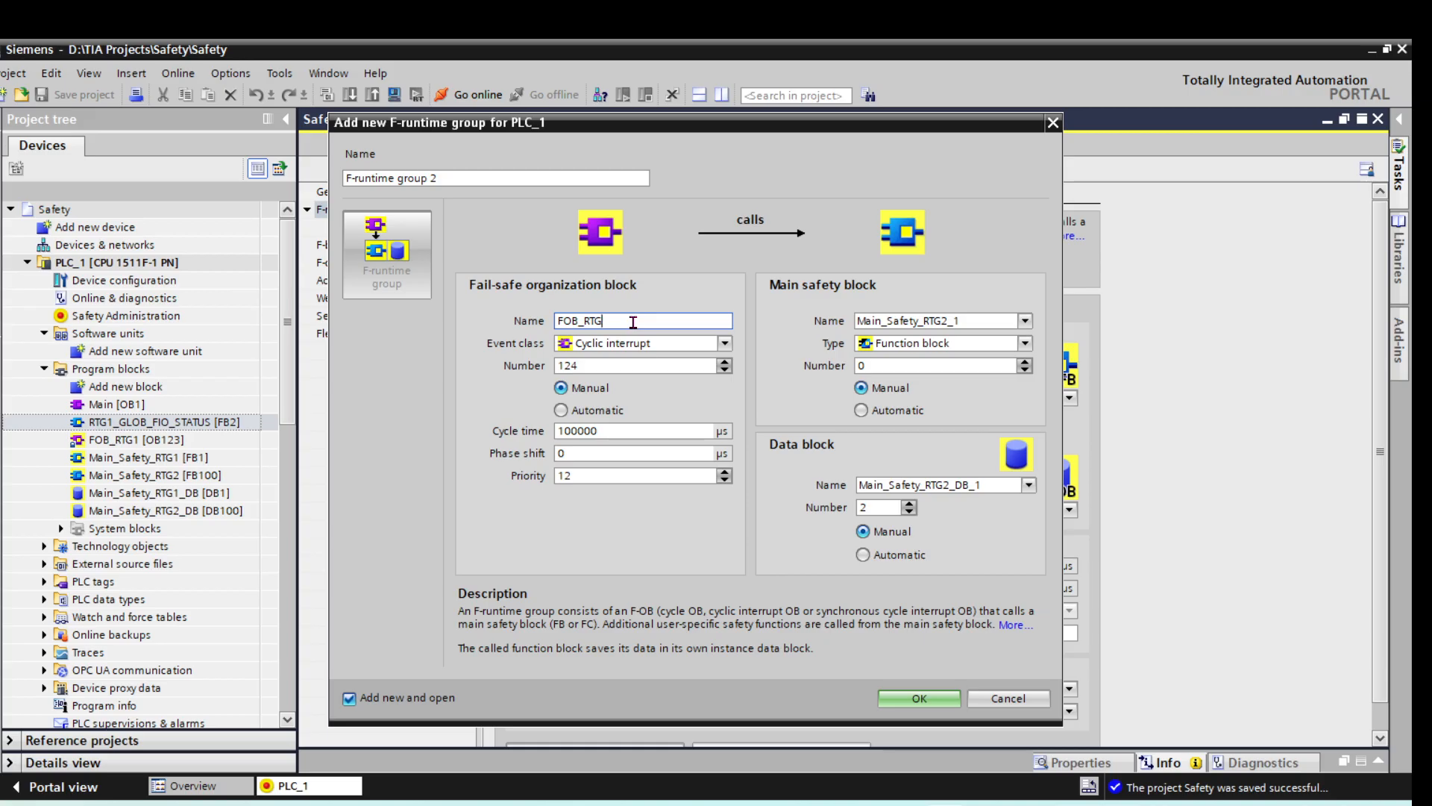
pyautogui.write('PLC_Safety')
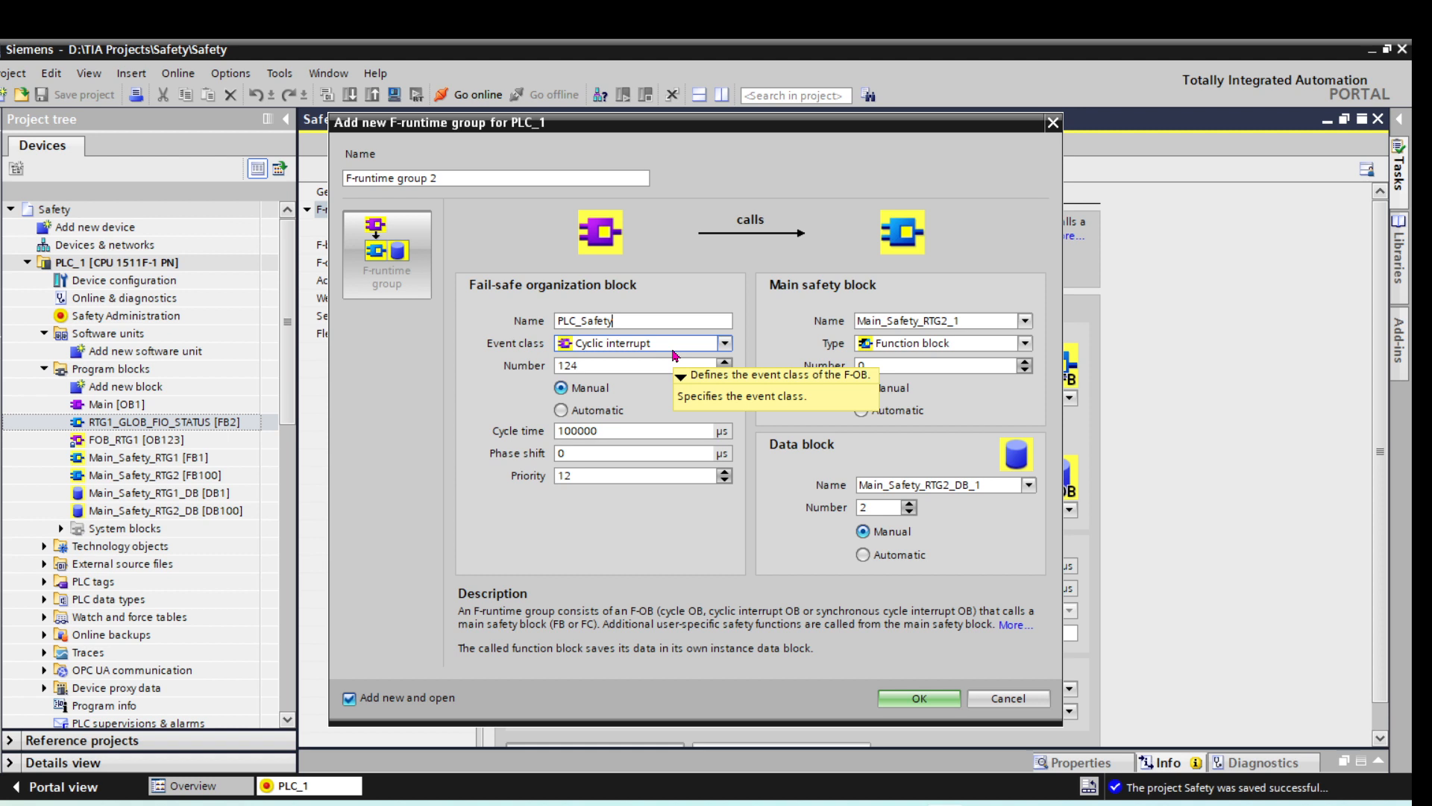
# Step: Keep the fail-safe organization block's event class as Cyclic interrupt and set its cycle time to 1000 µs
pyautogui.click(724, 343)
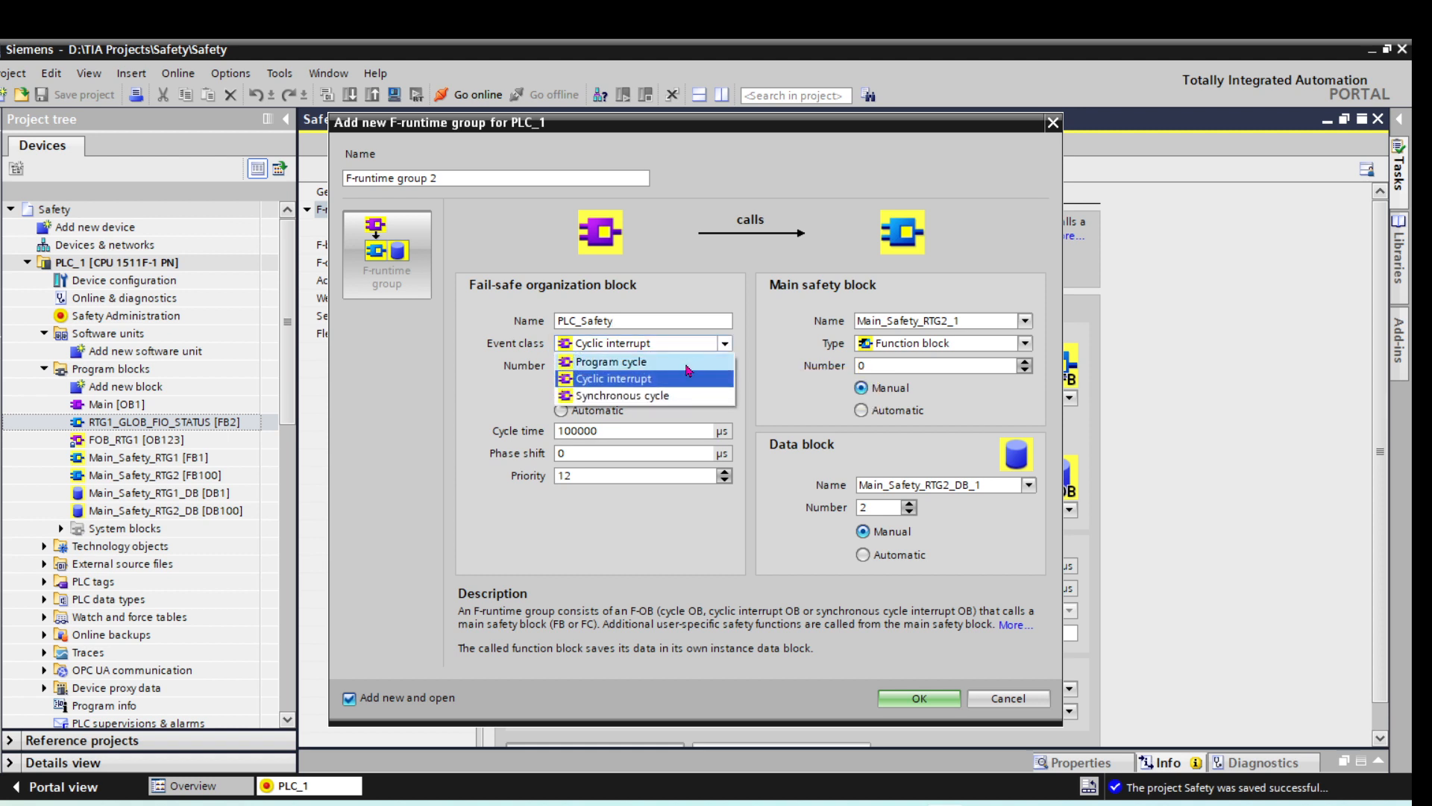
pyautogui.click(482, 399)
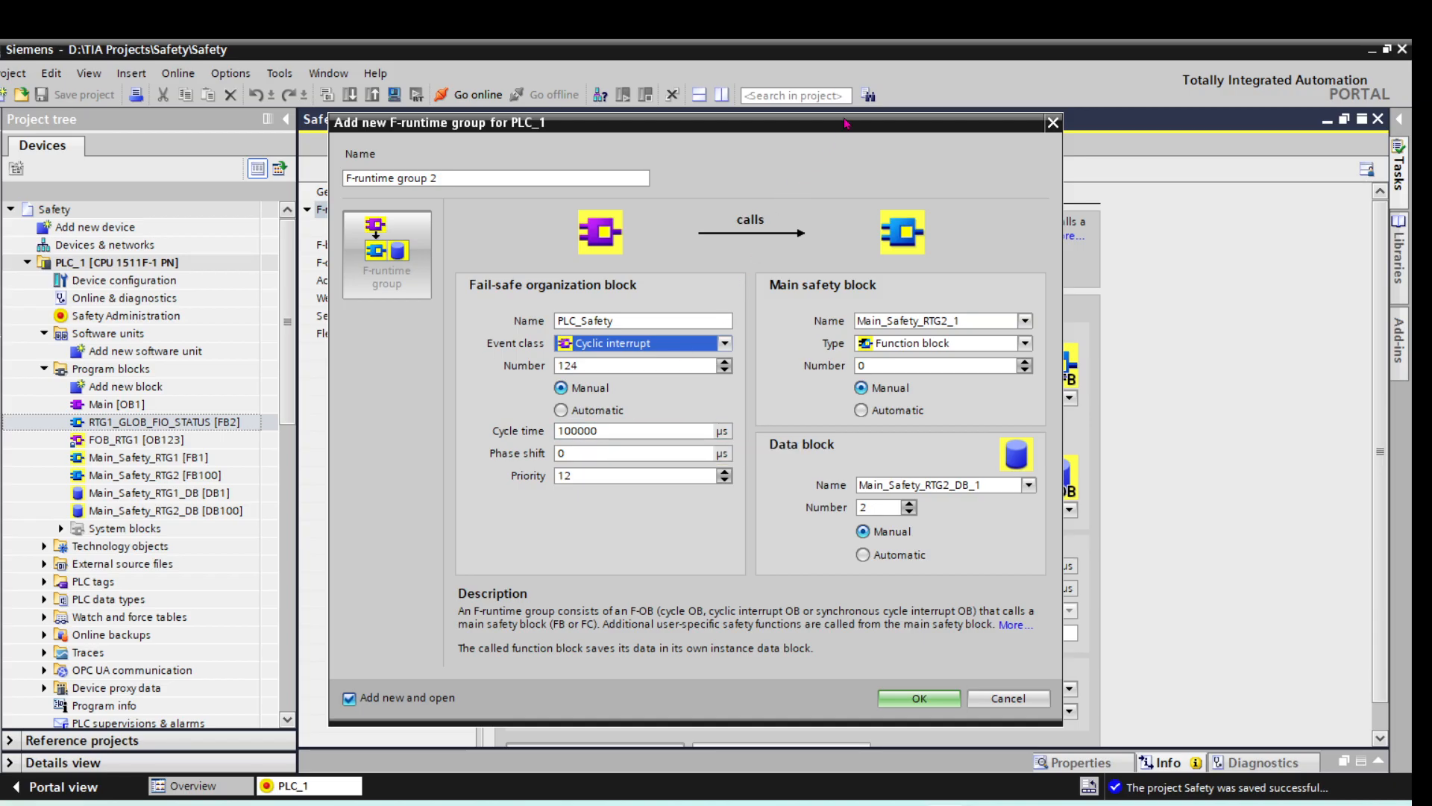
pyautogui.moveTo(849, 126); pyautogui.dragTo(343, 154)
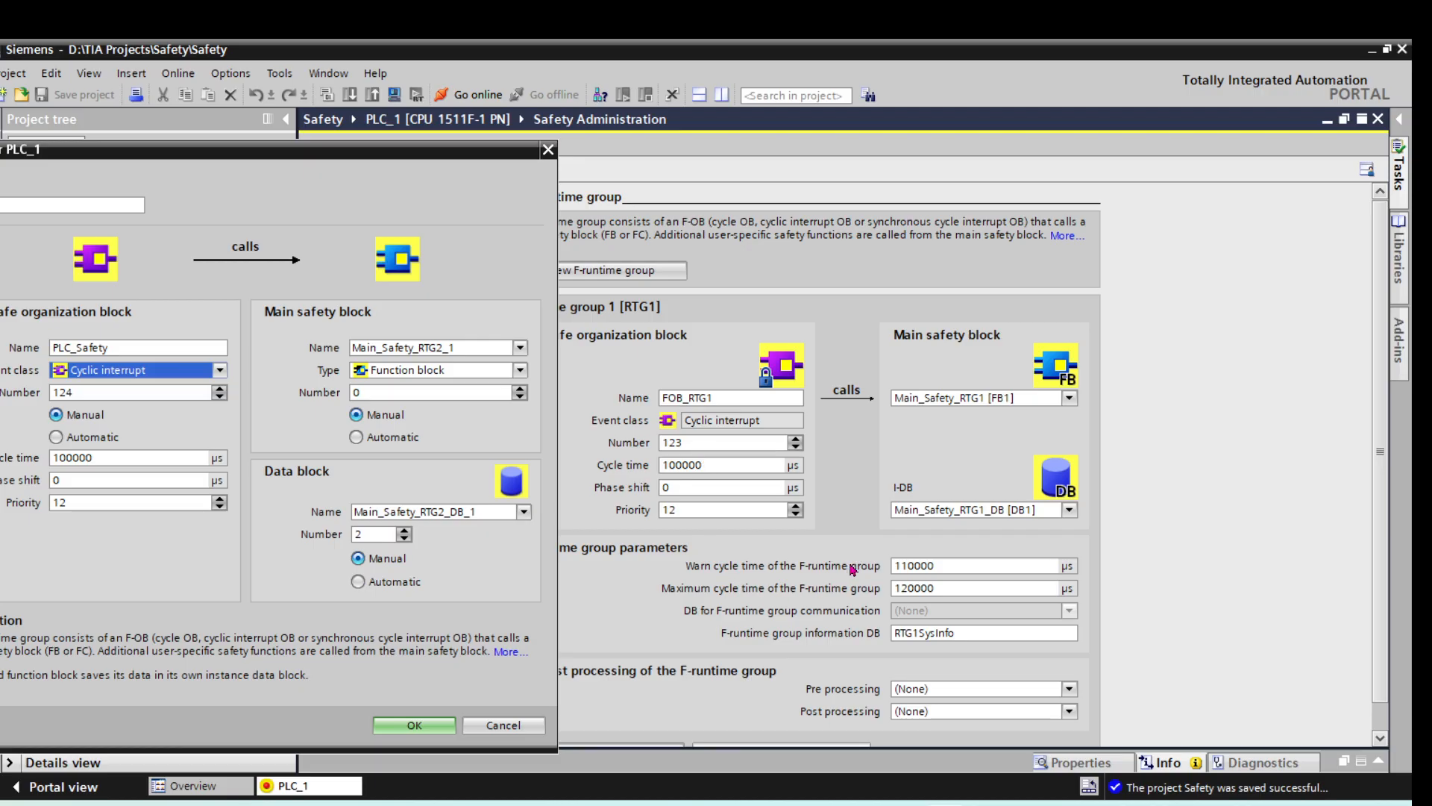
pyautogui.click(938, 594)
pyautogui.moveTo(371, 151); pyautogui.dragTo(692, 173)
pyautogui.click(452, 473)
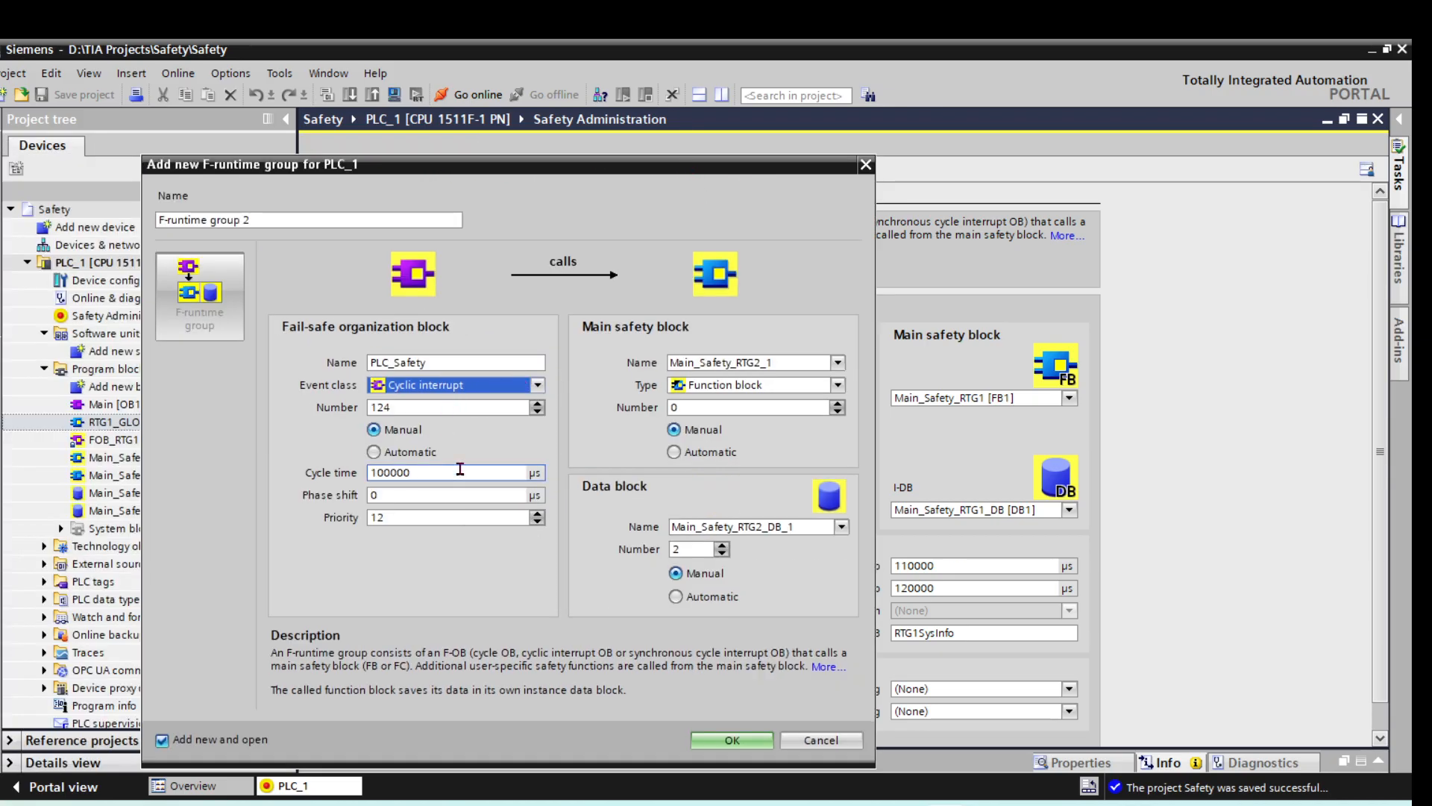
pyautogui.click(455, 472)
pyautogui.press('BackSpace')
pyautogui.press('BackSpace')
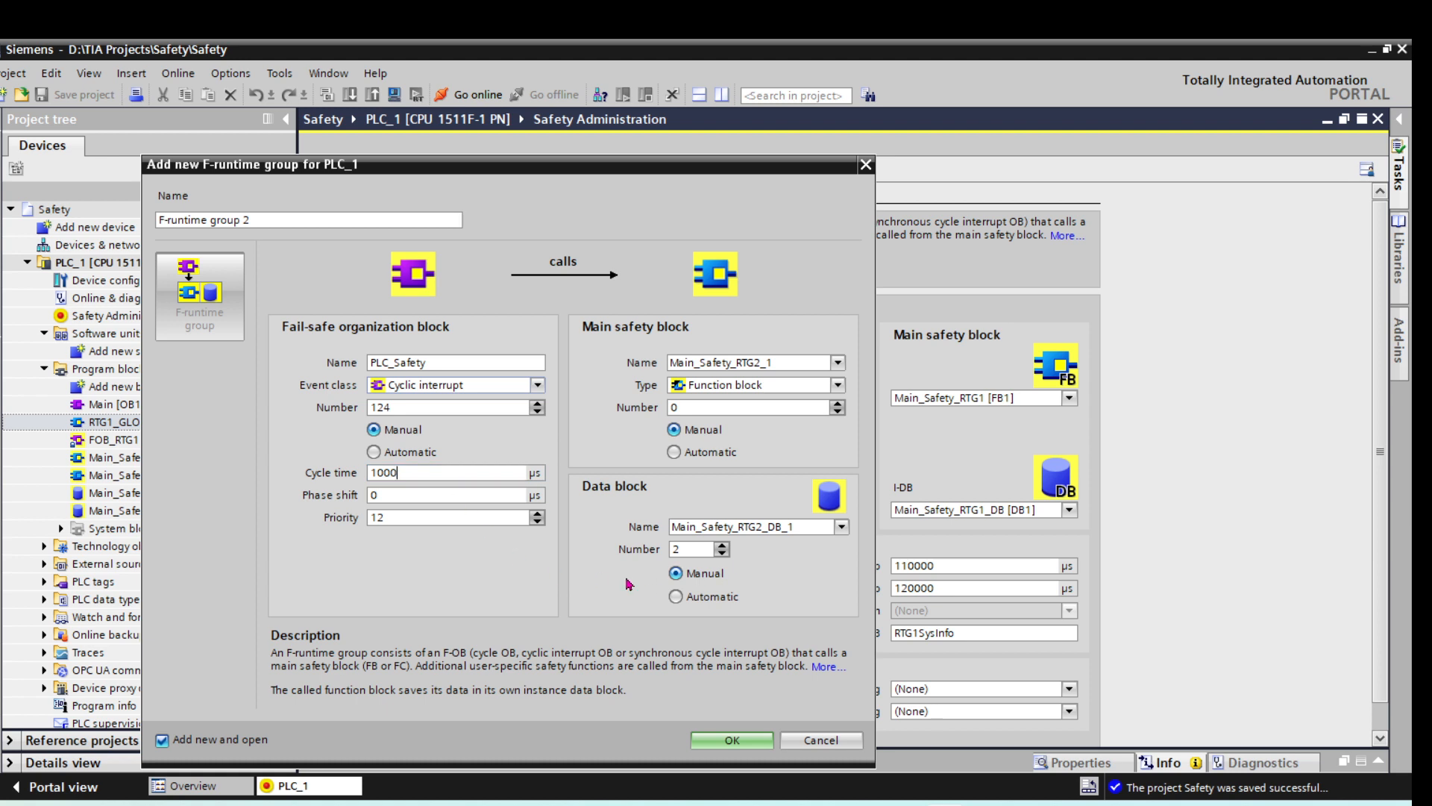
# Step: Assign number 500 to both the main safety block and its data block, and create the F-runtime group
pyautogui.click(839, 403)
pyautogui.click(790, 407)
pyautogui.write('00')
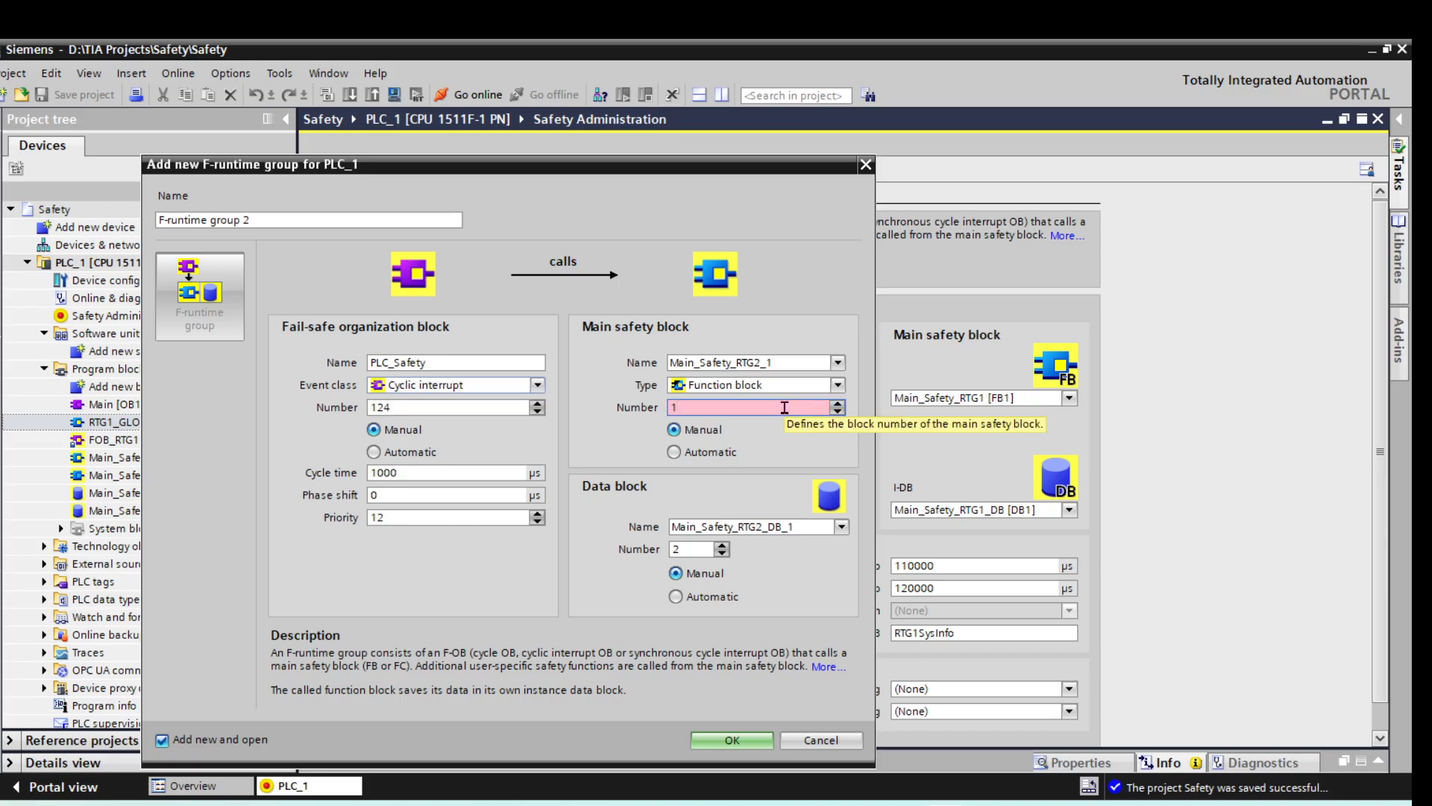
pyautogui.press('BackSpace')
pyautogui.press('BackSpace')
pyautogui.press('BackSpace')
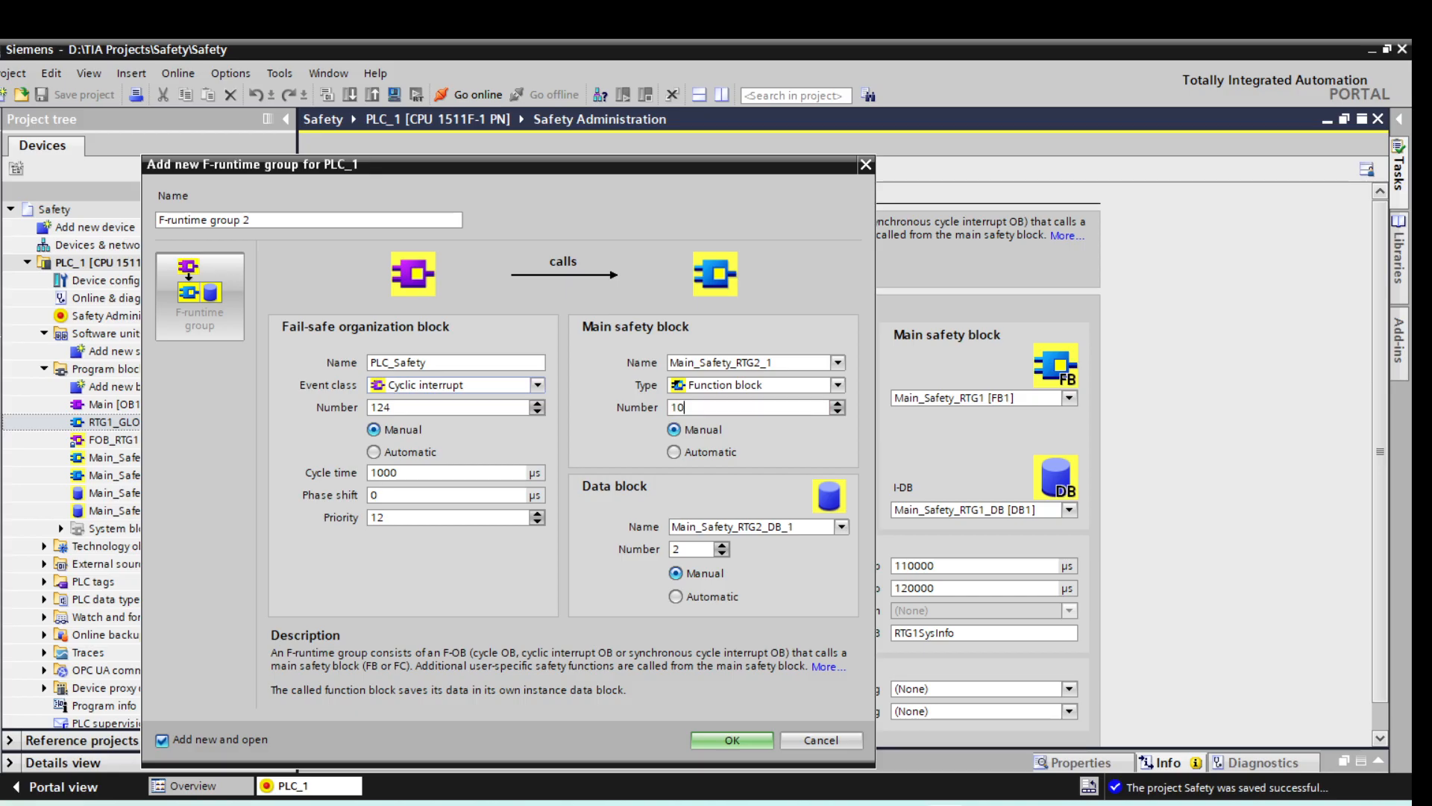
pyautogui.write('500')
pyautogui.doubleClick(671, 553)
pyautogui.write('500')
pyautogui.click(730, 746)
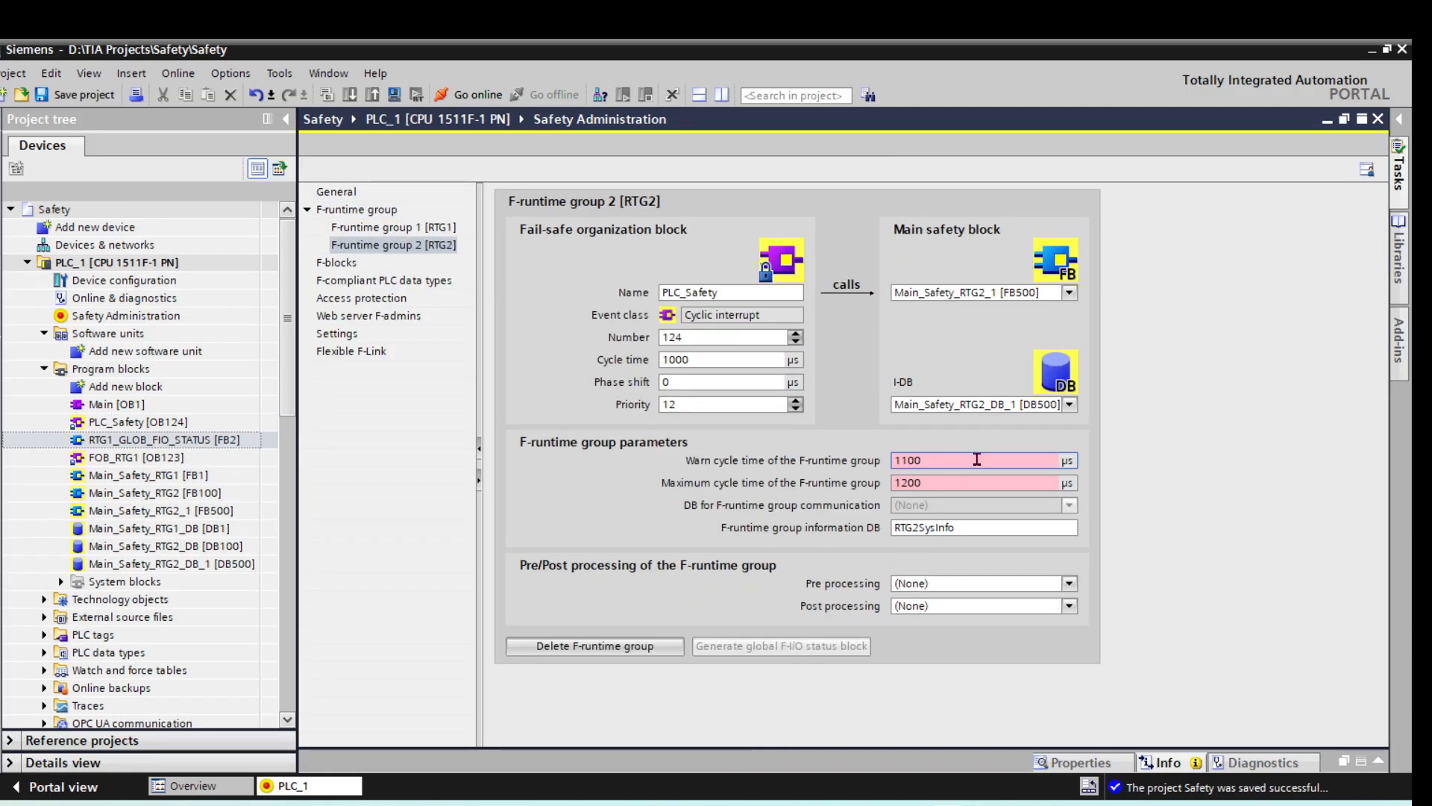
# Step: Set the warn cycle time of F-runtime group 2 to 2000 µs
pyautogui.click(907, 460)
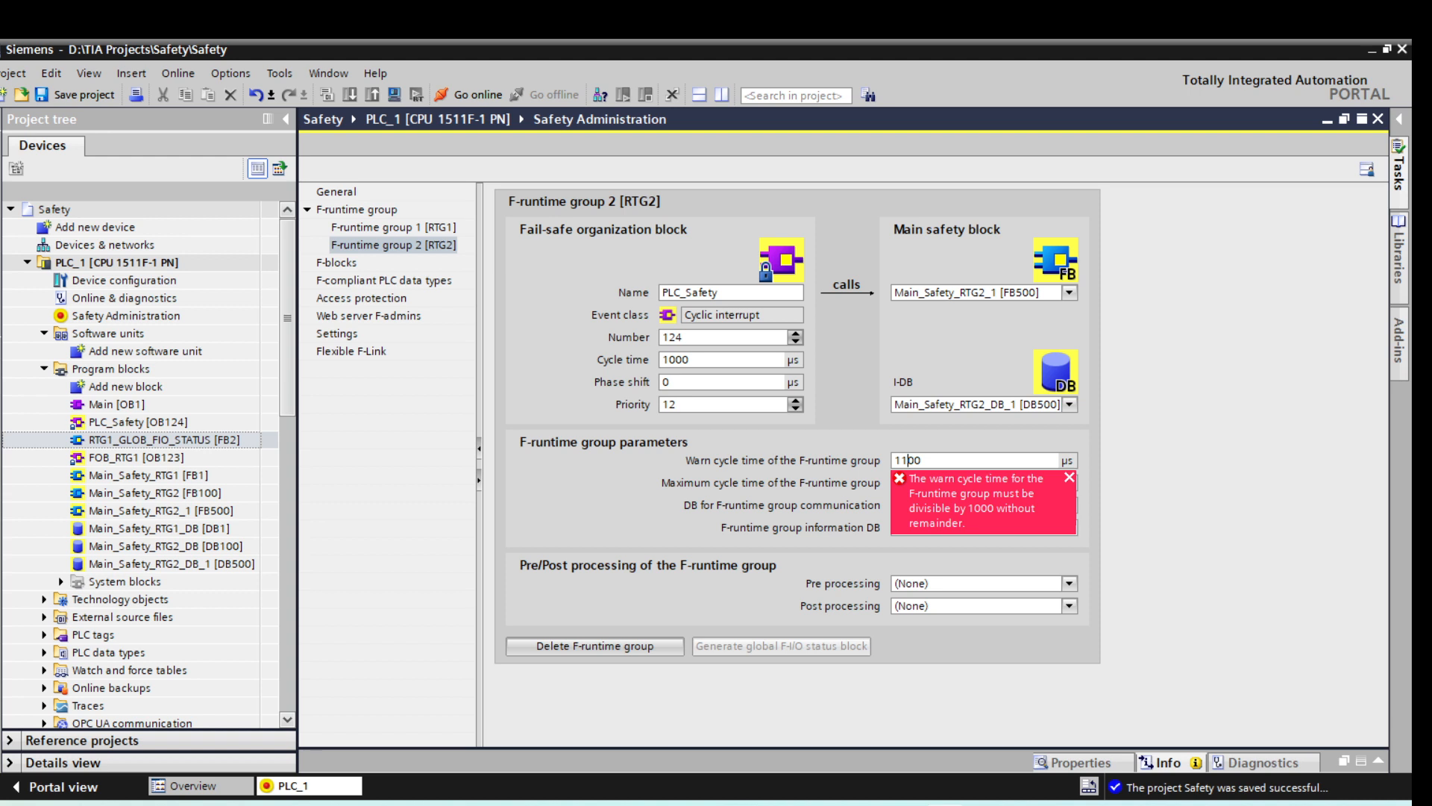
pyautogui.press('BackSpace')
pyautogui.press('BackSpace')
pyautogui.write('20')
pyautogui.click(1069, 477)
pyautogui.moveTo(931, 487)
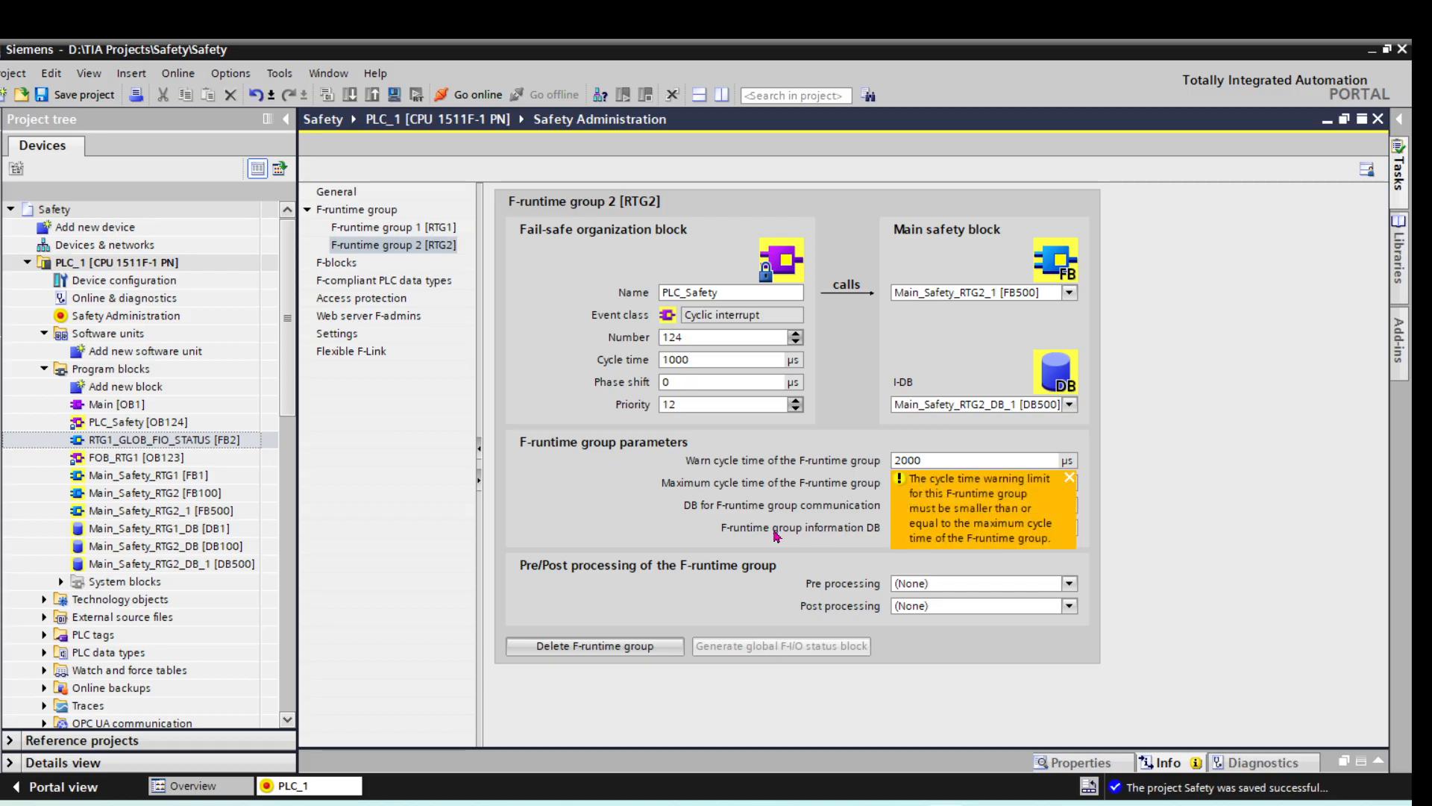
pyautogui.click(1070, 479)
# Step: Set the maximum cycle time of F-runtime group 2 to 3000 µs
pyautogui.moveTo(958, 483); pyautogui.dragTo(869, 489)
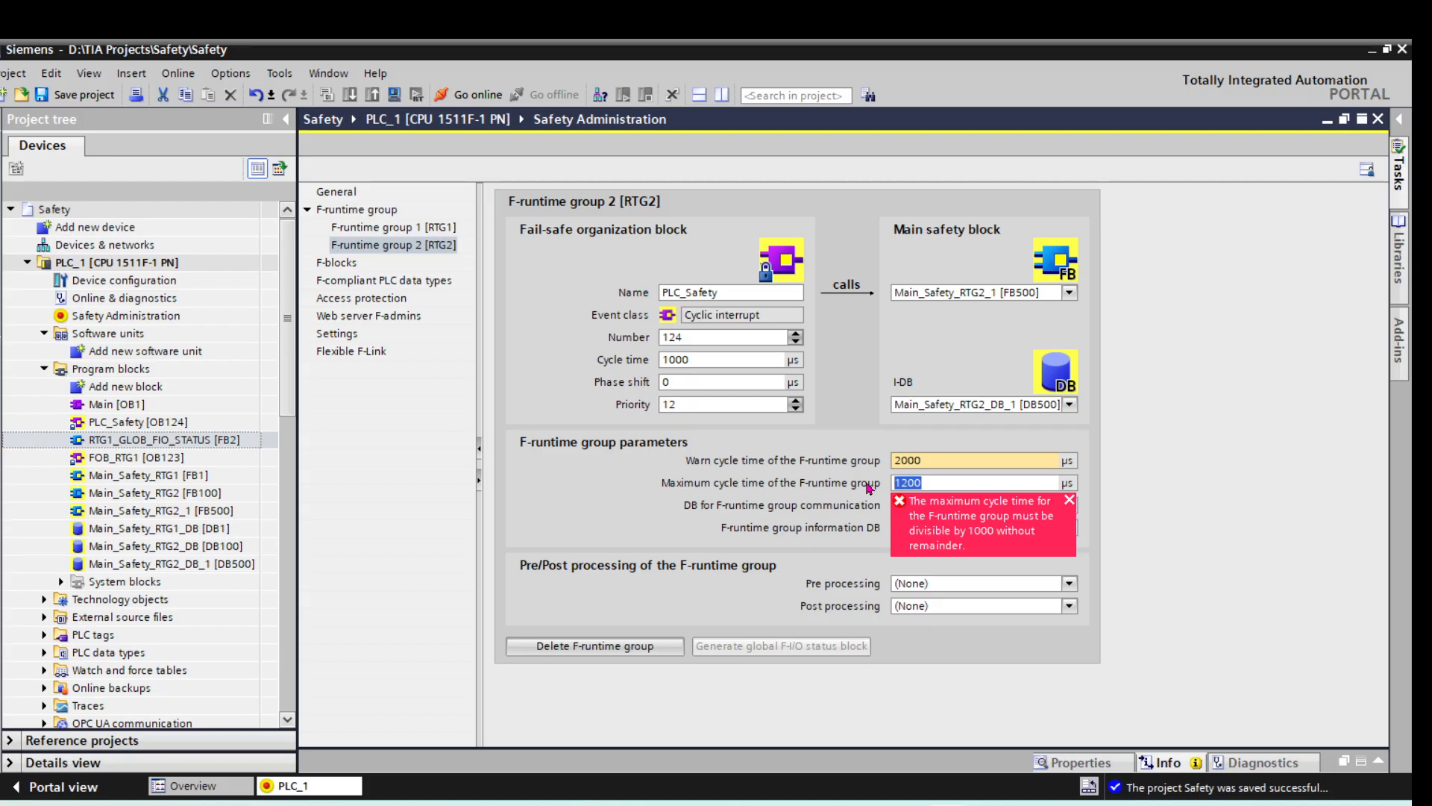
pyautogui.write('3000')
pyautogui.press('Return')
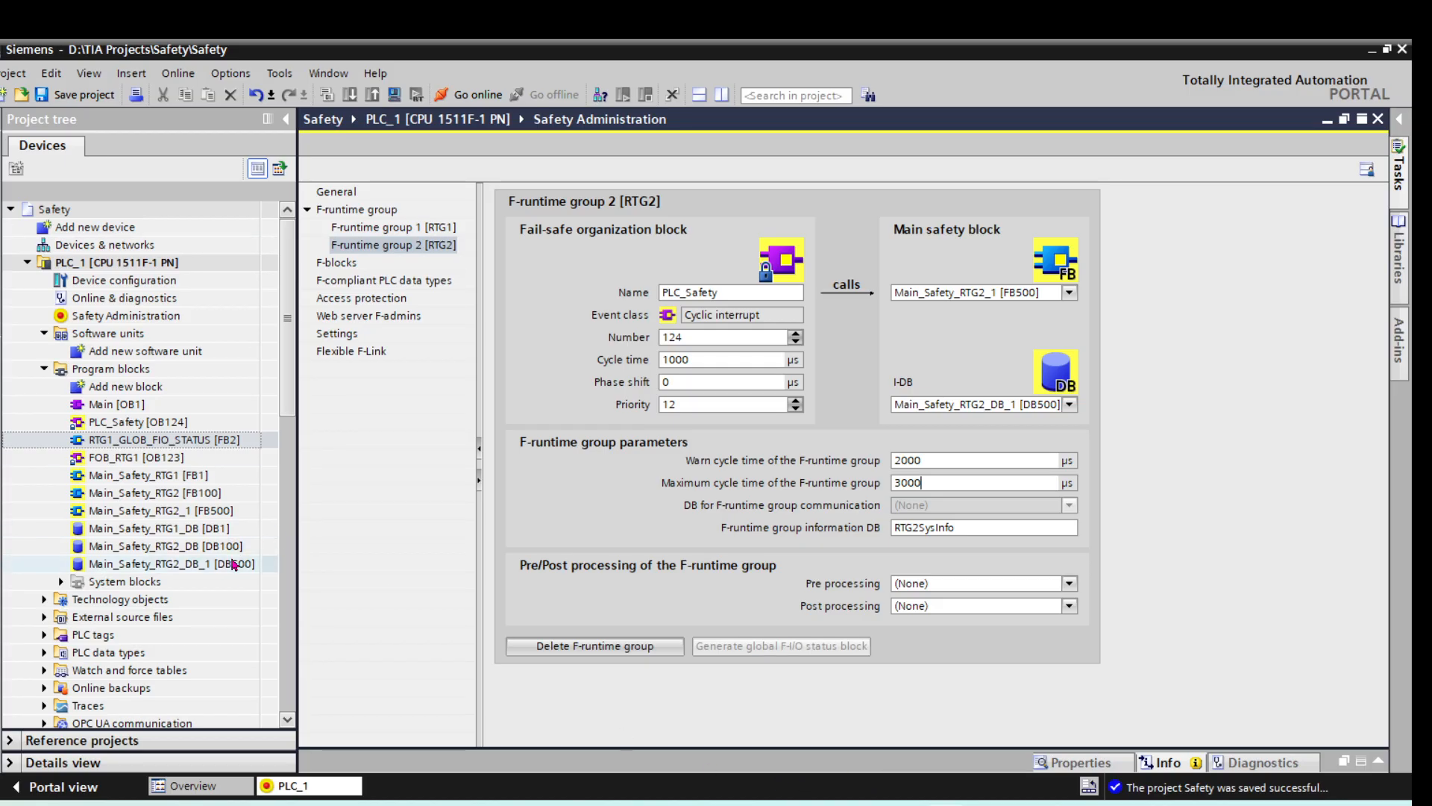
# Step: Examine the F-blocks overview and compare the cycle time, priority and monitoring parameters of F-runtime groups 1 and 2
pyautogui.click(168, 571)
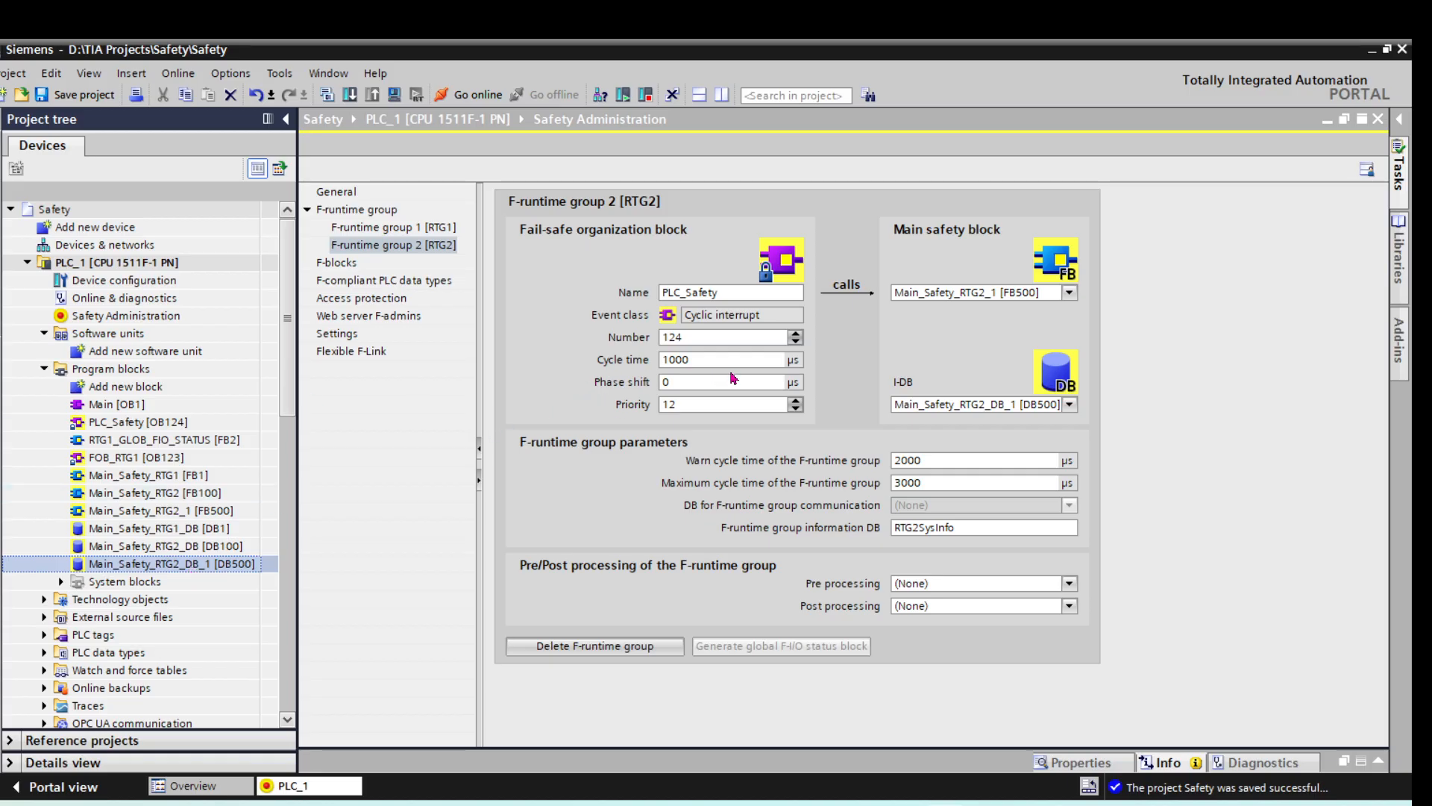
pyautogui.click(342, 266)
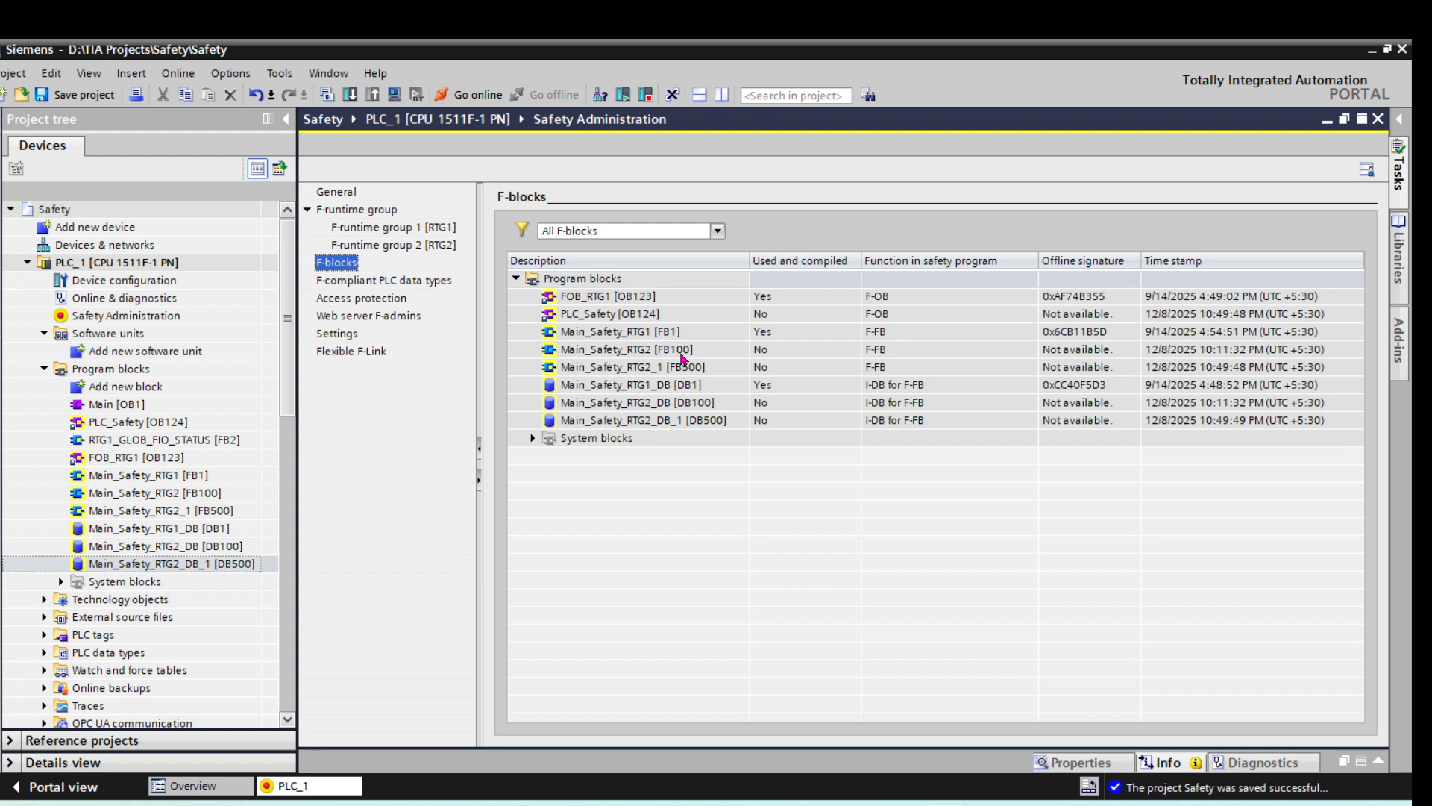
pyautogui.click(407, 230)
pyautogui.moveTo(718, 361); pyautogui.dragTo(669, 363)
pyautogui.click(401, 247)
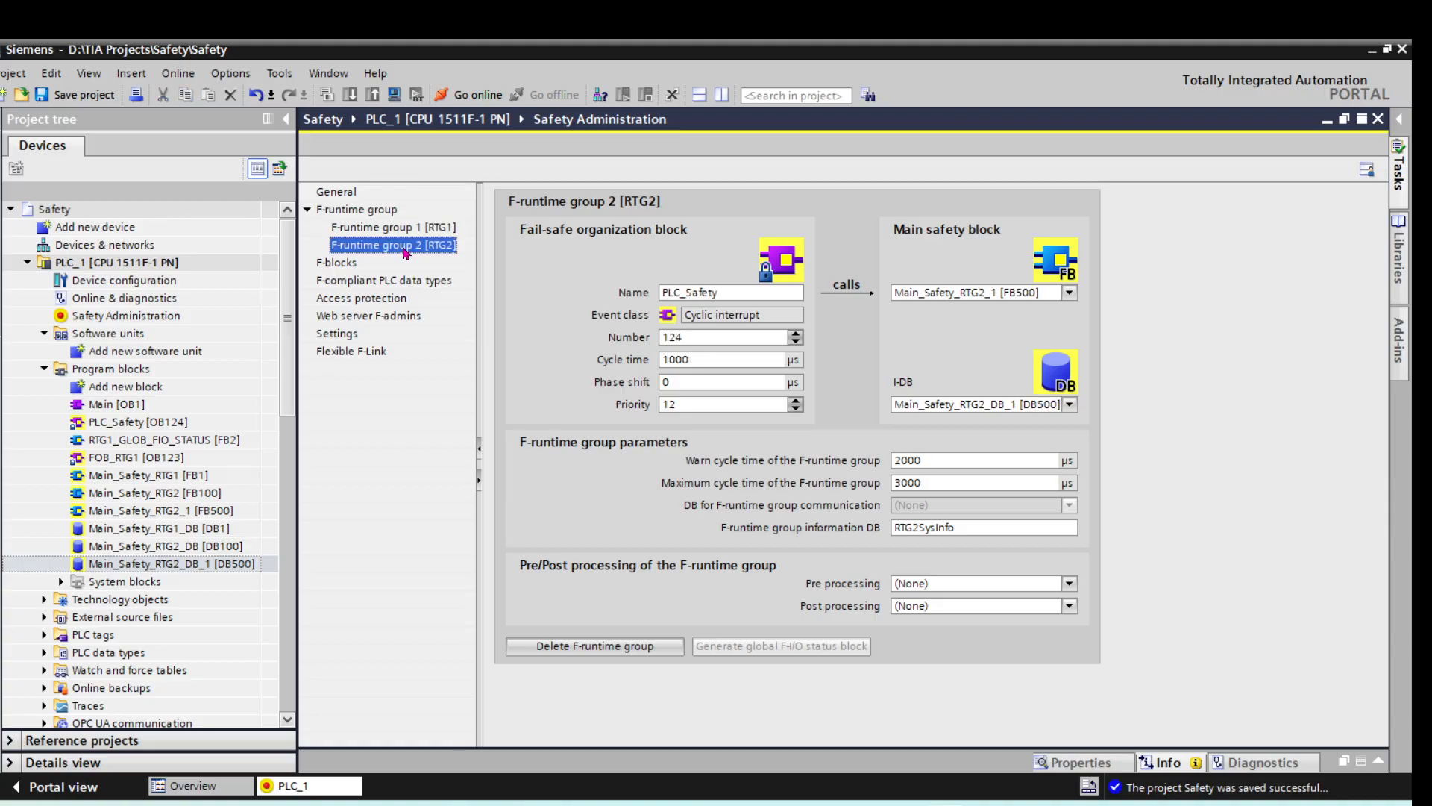
pyautogui.click(700, 353)
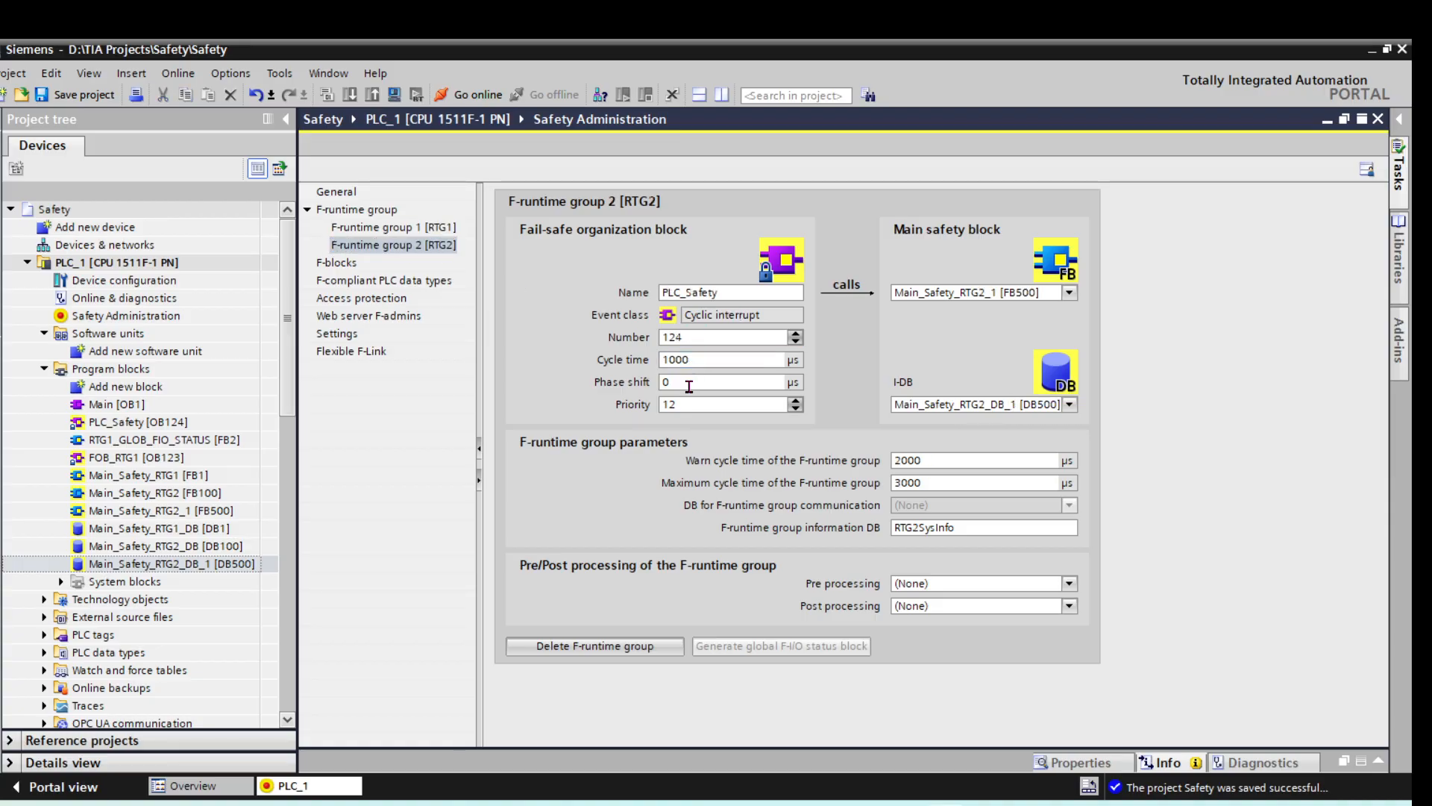
pyautogui.doubleClick(670, 404)
pyautogui.click(413, 234)
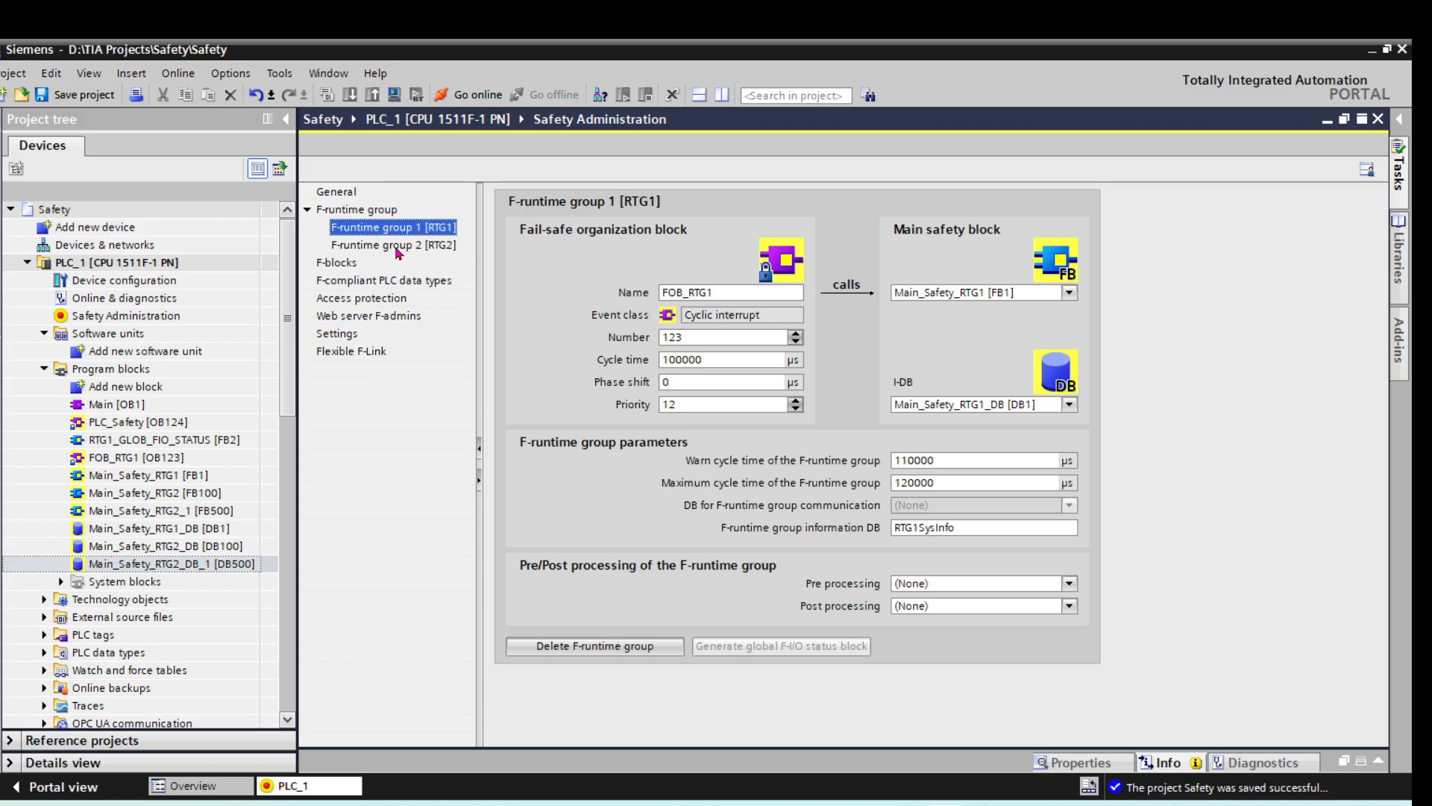
pyautogui.click(402, 247)
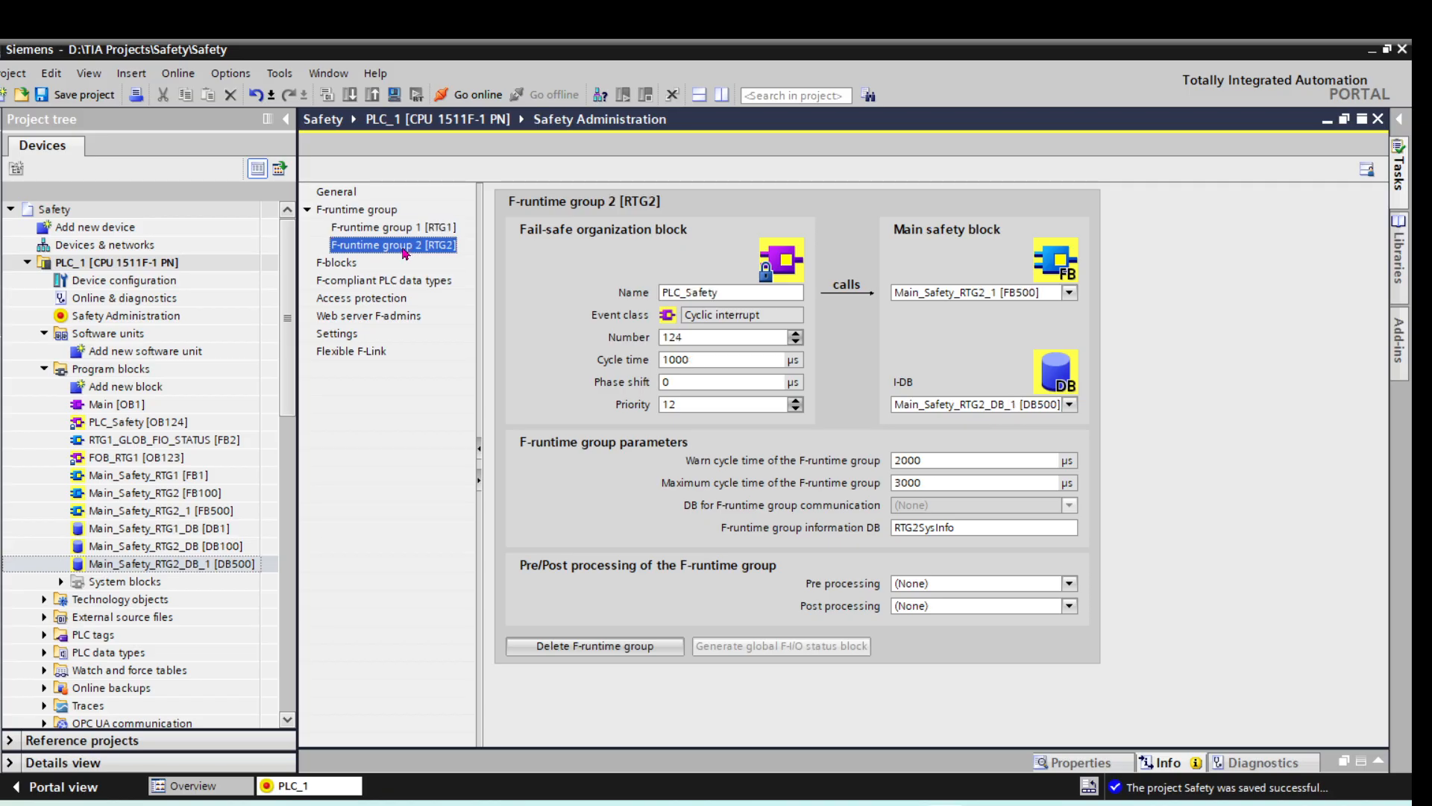
pyautogui.click(410, 229)
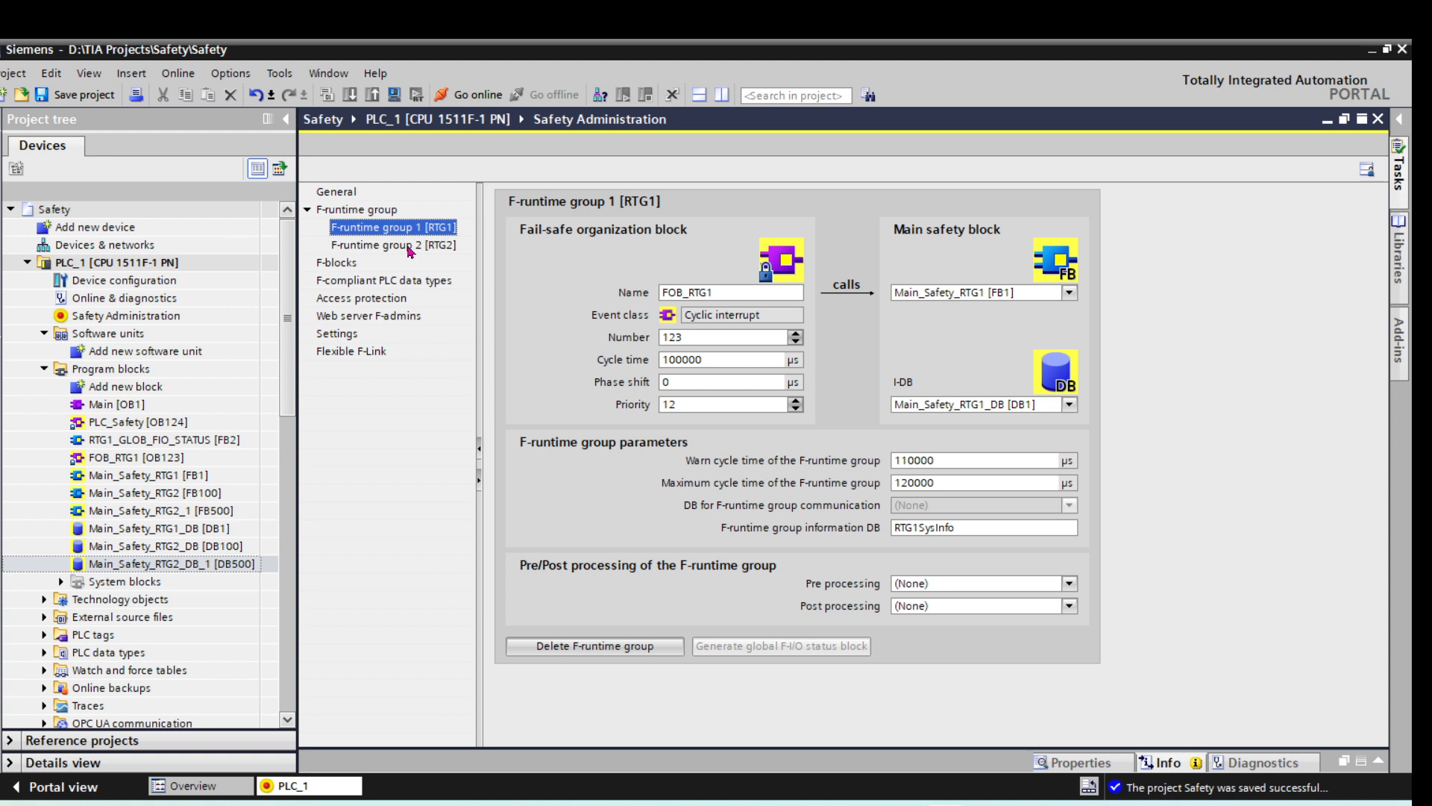
pyautogui.click(949, 481)
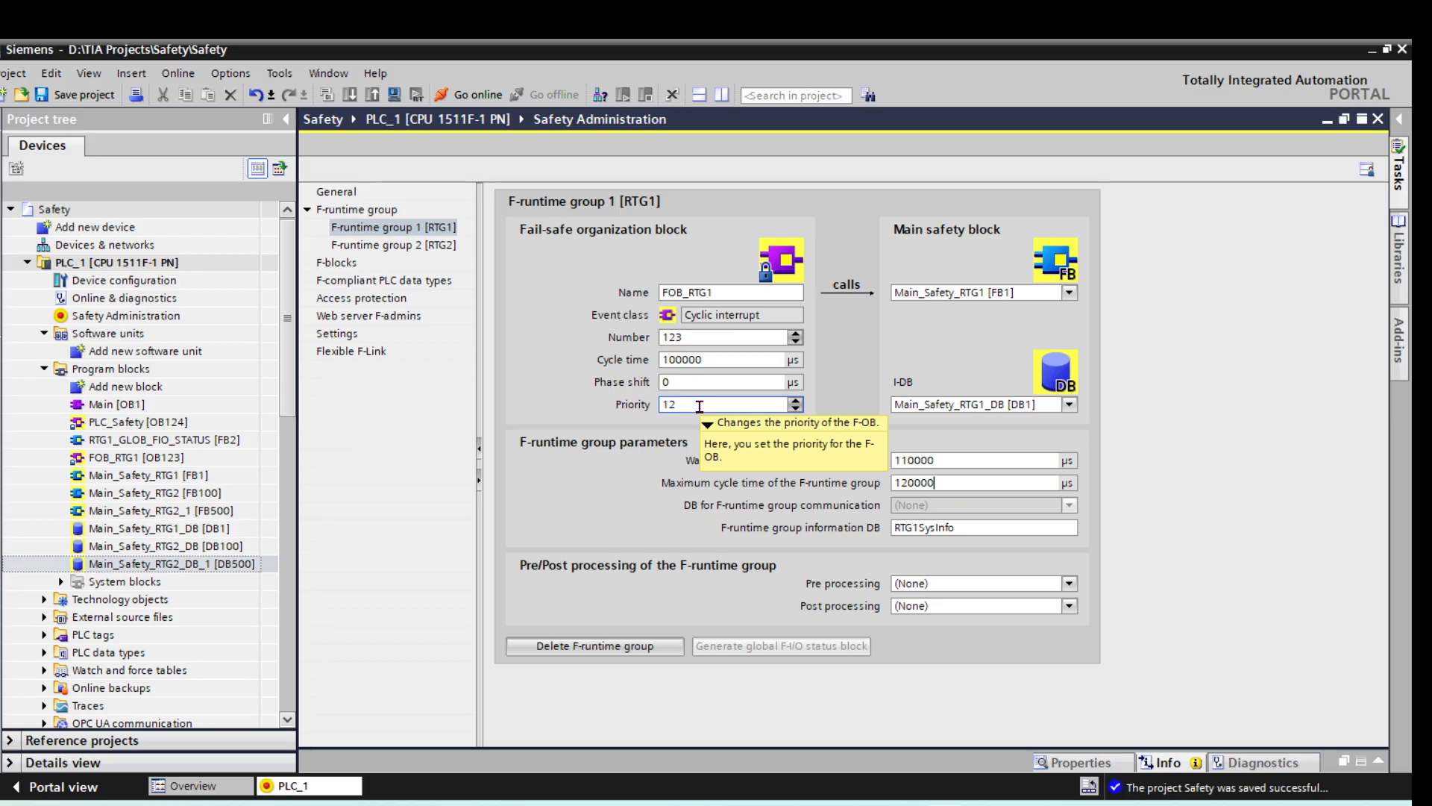
pyautogui.click(699, 406)
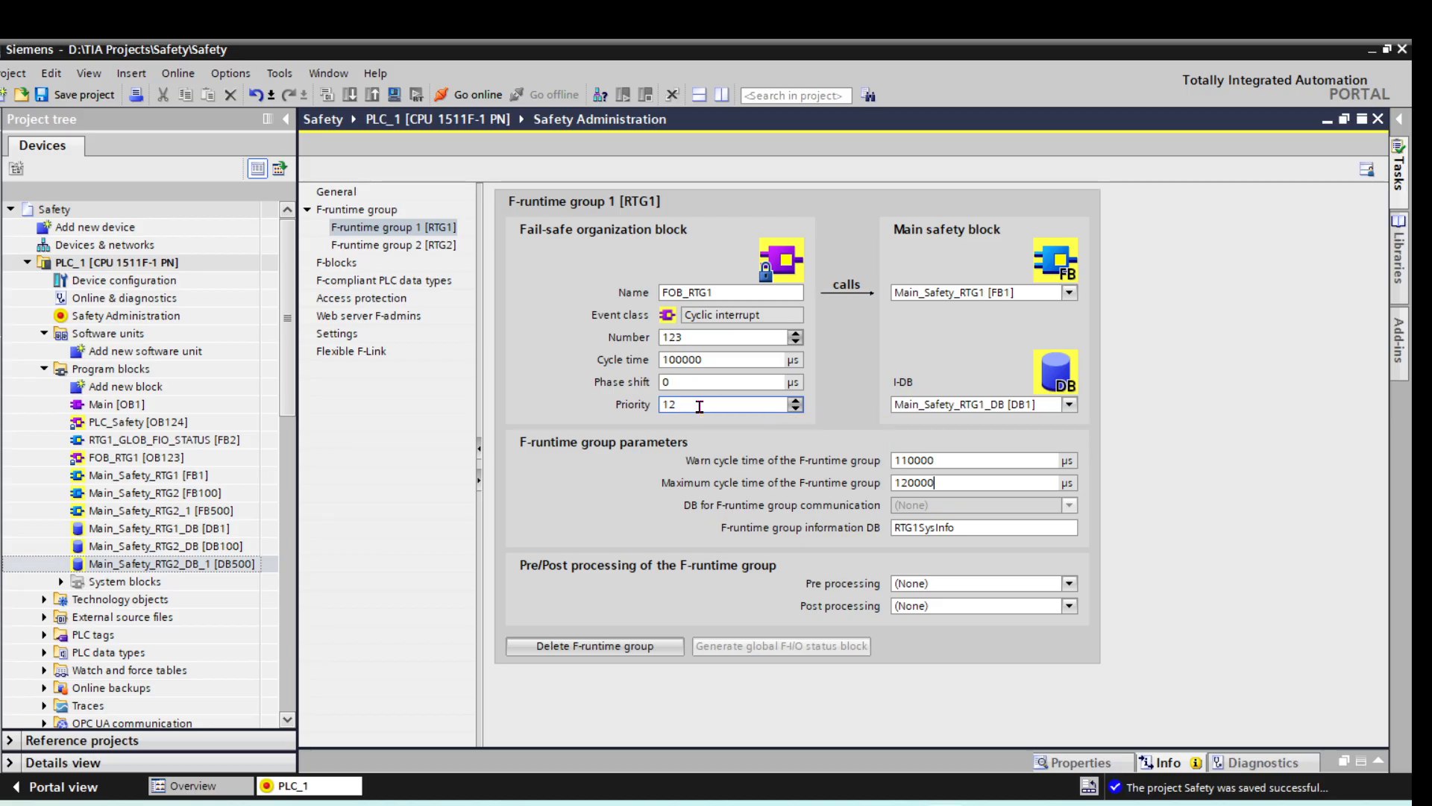